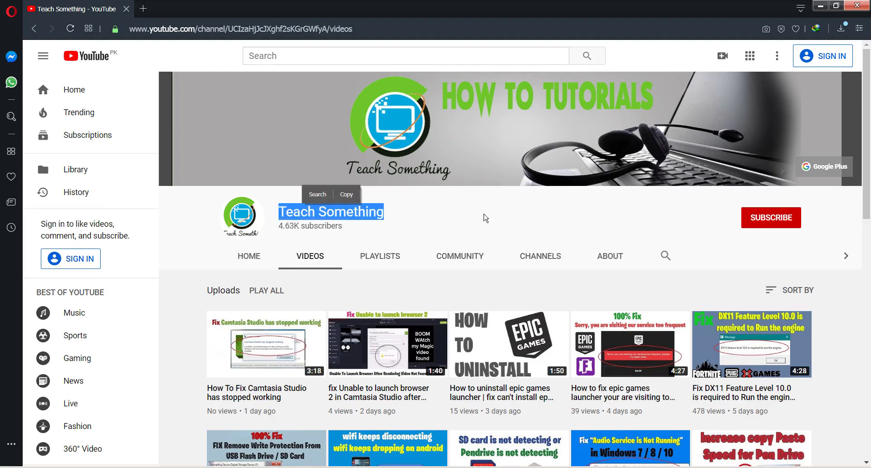
Highlight and clear the video title in the notes and the channel name 'Teach Something'
{"action": "left_click", "coordinate": [582, 216]}
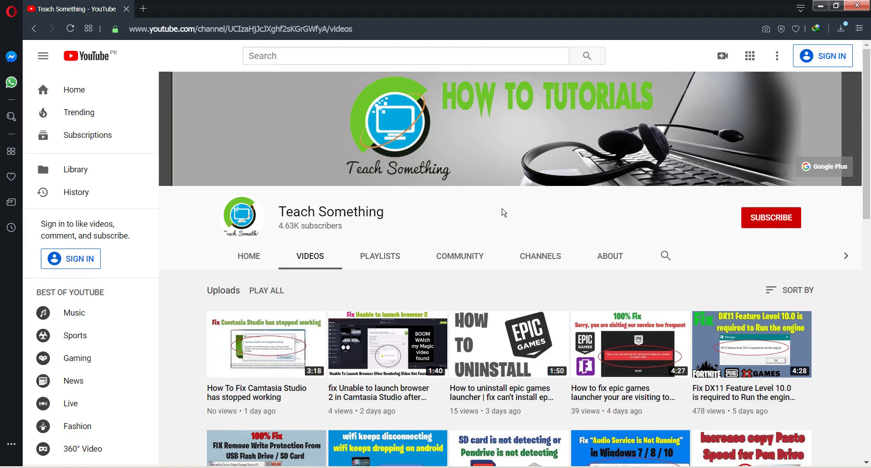
{"action": "key", "text": "alt+Tab"}
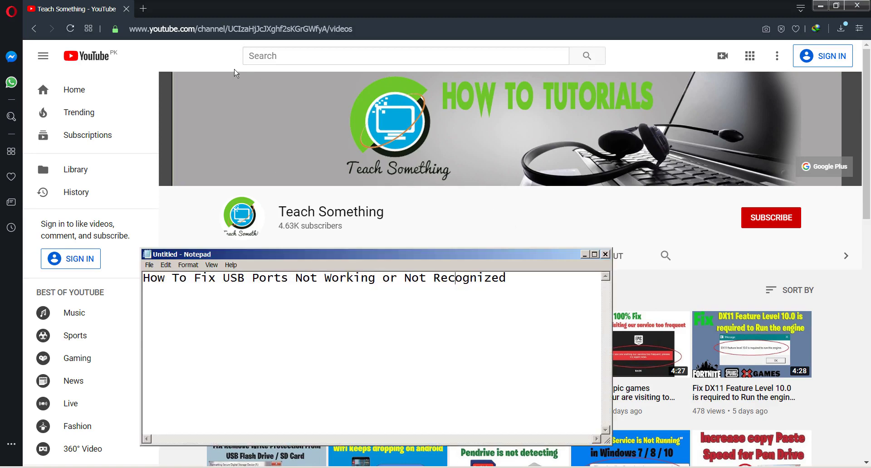
{"action": "mouse_move", "coordinate": [253, 279]}
{"action": "left_mouse_down"}
{"action": "mouse_move", "coordinate": [519, 278]}
{"action": "mouse_move", "coordinate": [143, 279]}
{"action": "left_mouse_up"}
{"action": "left_click", "coordinate": [300, 339]}
{"action": "left_click", "coordinate": [490, 217]}
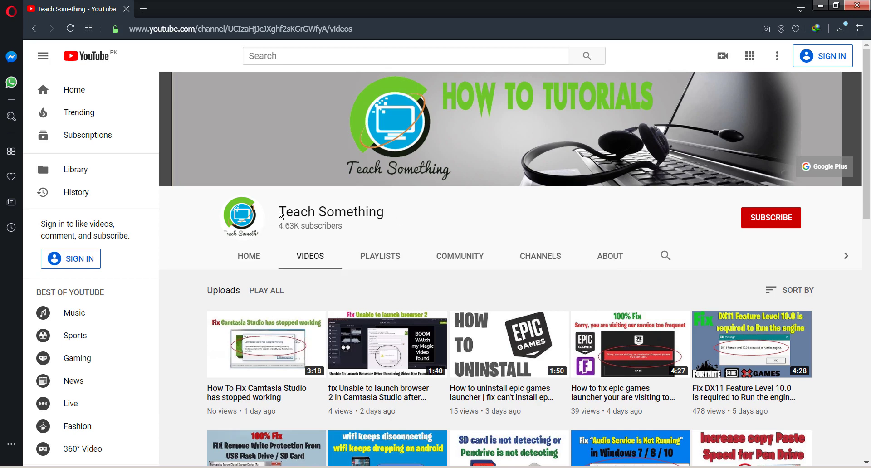
{"action": "left_click_drag", "start_coordinate": [302, 212], "coordinate": [383, 213]}
{"action": "left_click", "coordinate": [456, 217]}
{"action": "triple_click", "coordinate": [350, 212]}
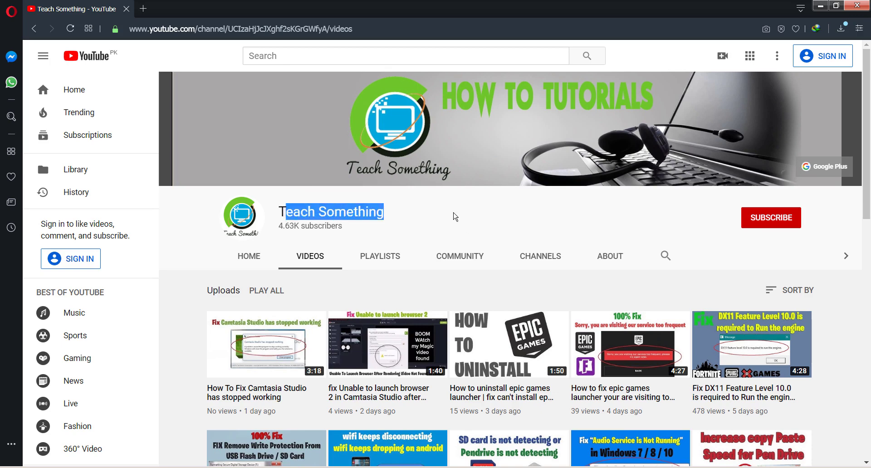
{"action": "left_click", "coordinate": [456, 217]}
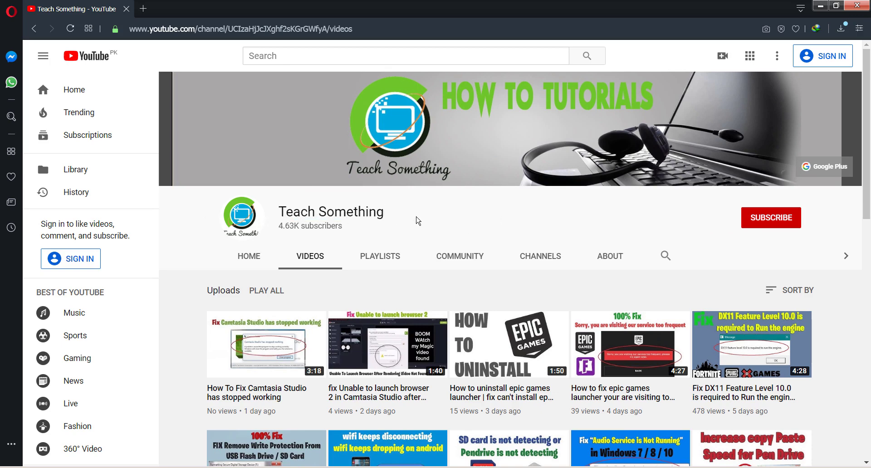
Hide the browser and open Computer Management from the desktop Computer icon, maximized
{"action": "left_click", "coordinate": [820, 5]}
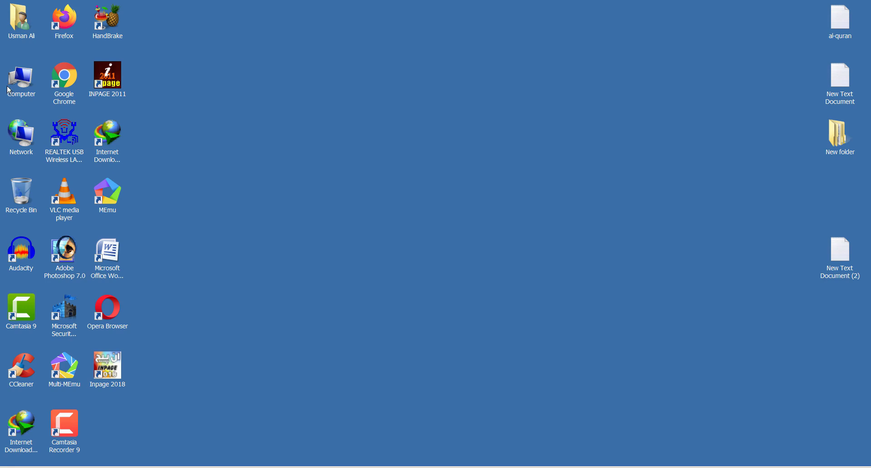
{"action": "left_click", "coordinate": [8, 89]}
{"action": "right_click", "coordinate": [27, 84]}
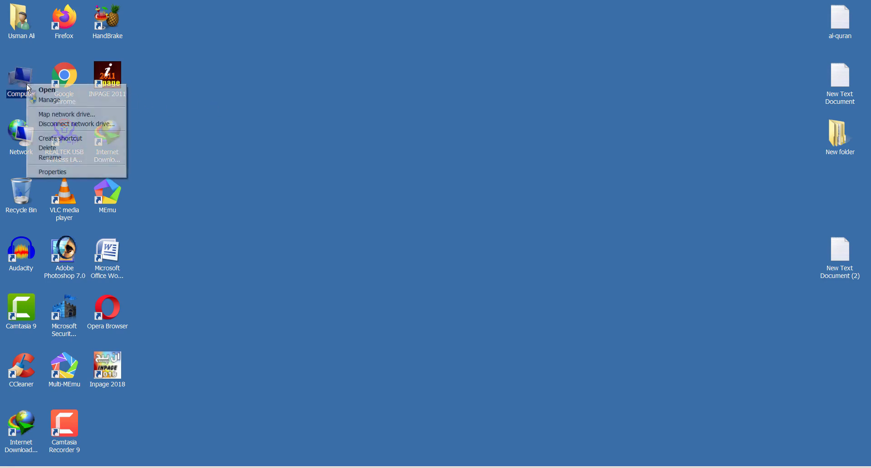
{"action": "left_click", "coordinate": [51, 100]}
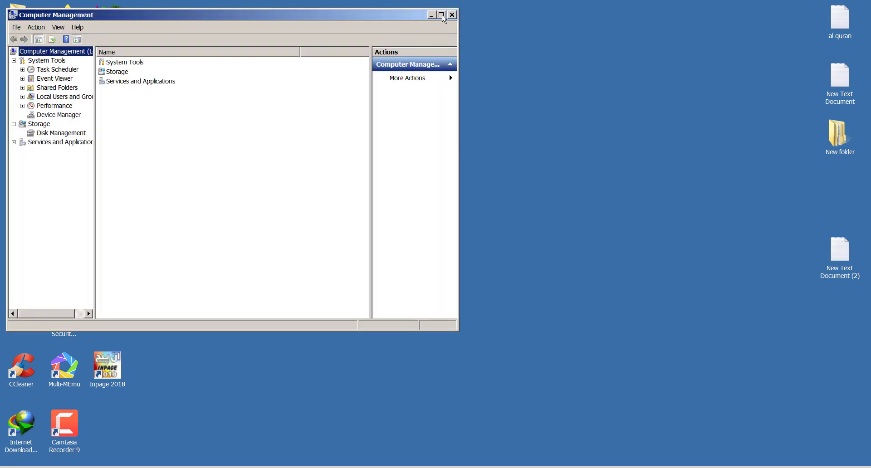
{"action": "left_click", "coordinate": [441, 15]}
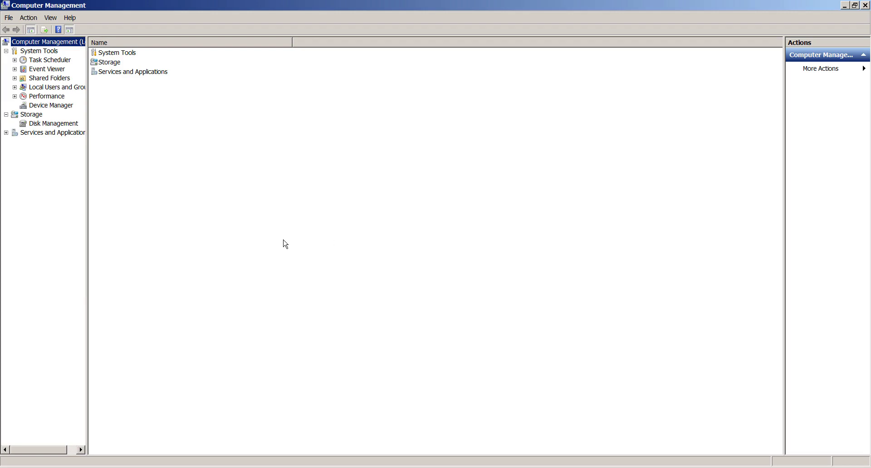
Show Device Manager, expand Universal Serial Bus controllers and select the first Generic USB Hub
{"action": "left_click", "coordinate": [50, 105]}
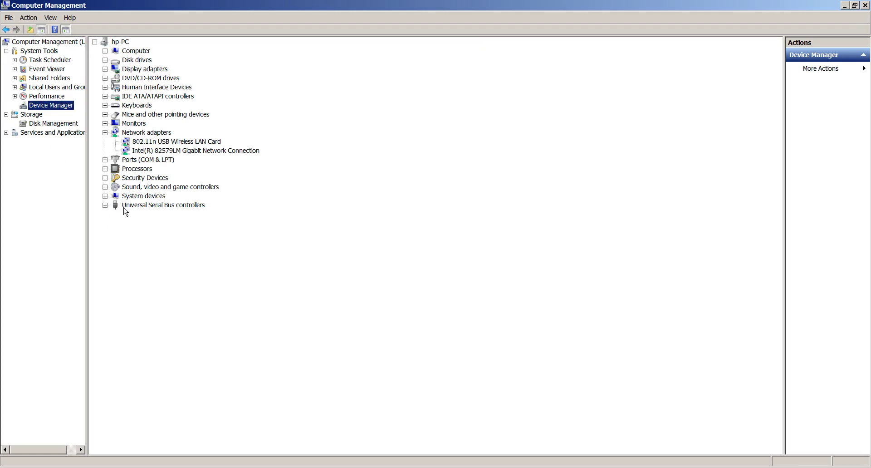
{"action": "left_click", "coordinate": [105, 206]}
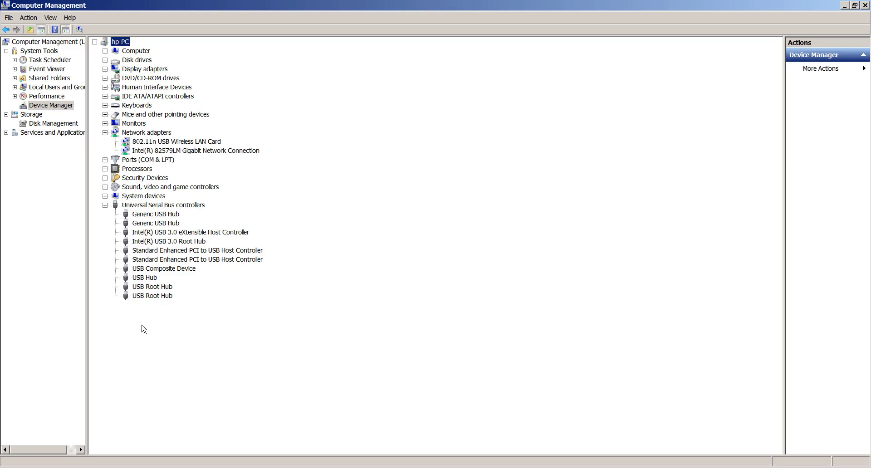
{"action": "left_click", "coordinate": [151, 217]}
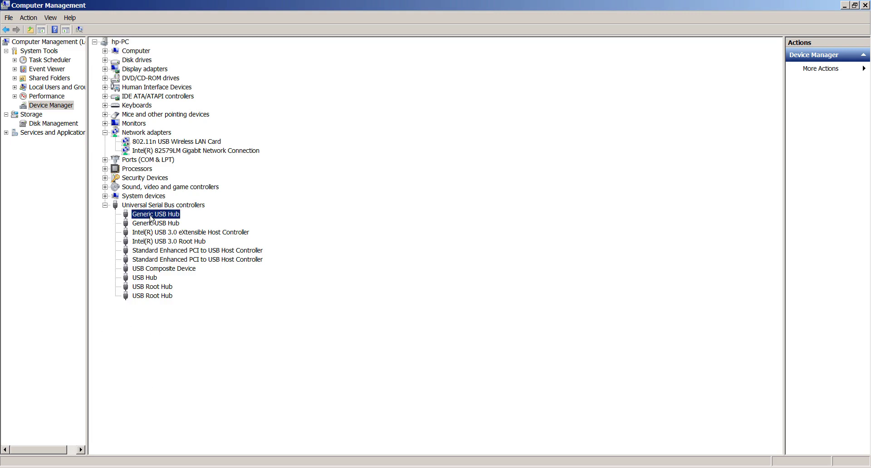
Reinstall the Generic USB Hub model from the installed drivers list for the first hub
{"action": "right_click", "coordinate": [152, 218]}
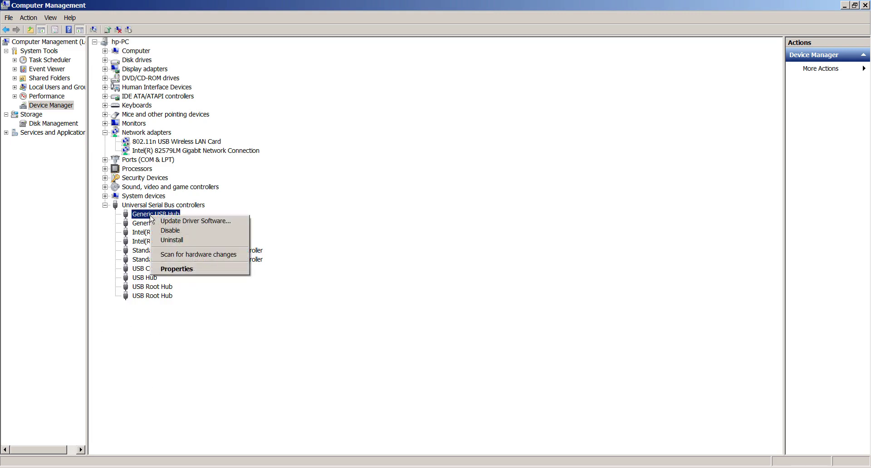
{"action": "left_click", "coordinate": [200, 222]}
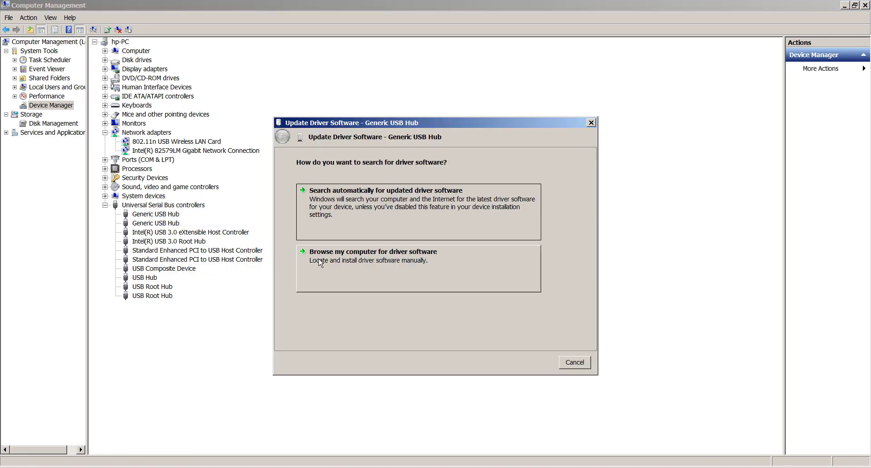
{"action": "left_click", "coordinate": [400, 268]}
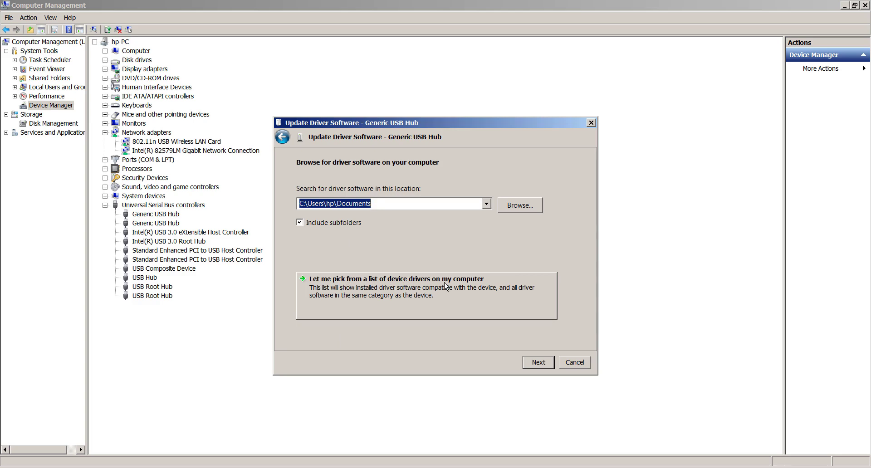
{"action": "left_click", "coordinate": [521, 286]}
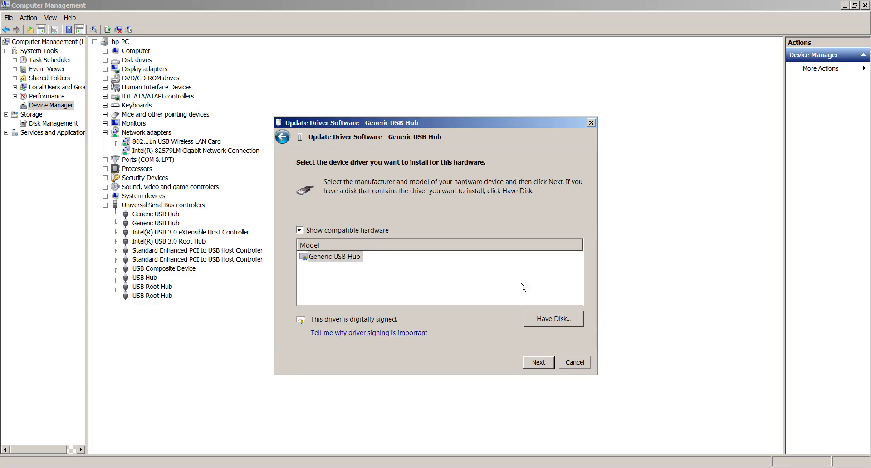
{"action": "left_click", "coordinate": [323, 260]}
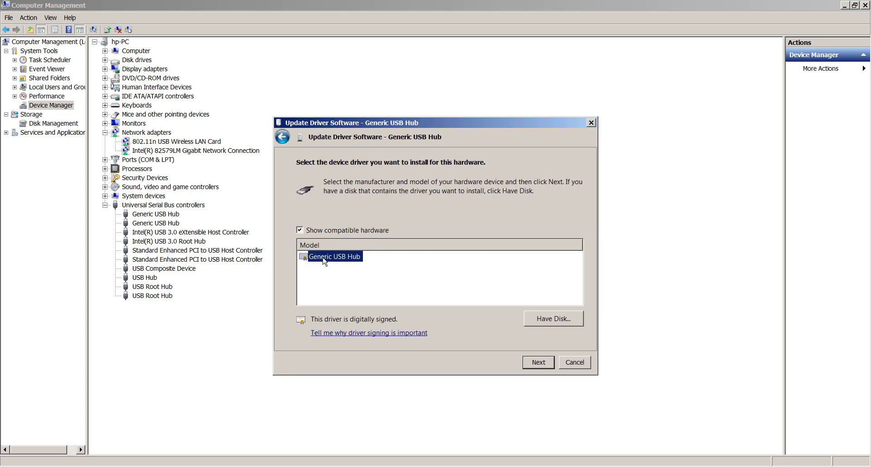
{"action": "left_click", "coordinate": [543, 363]}
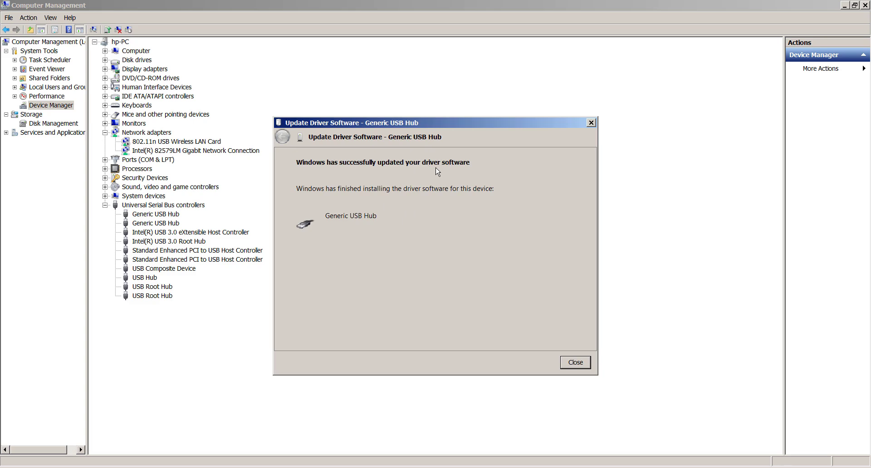
{"action": "left_click", "coordinate": [574, 363]}
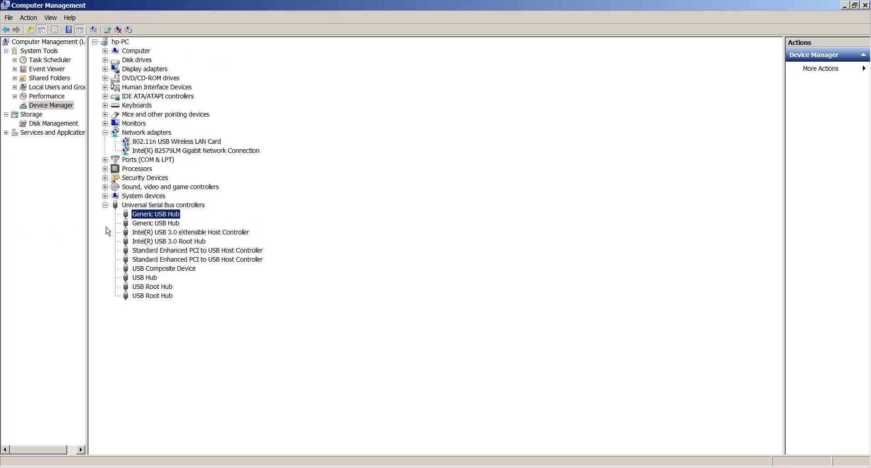
Reinstall the Generic USB Hub model from the installed drivers list for the second hub
{"action": "left_click", "coordinate": [144, 223]}
{"action": "right_click", "coordinate": [148, 222]}
{"action": "left_click", "coordinate": [172, 227]}
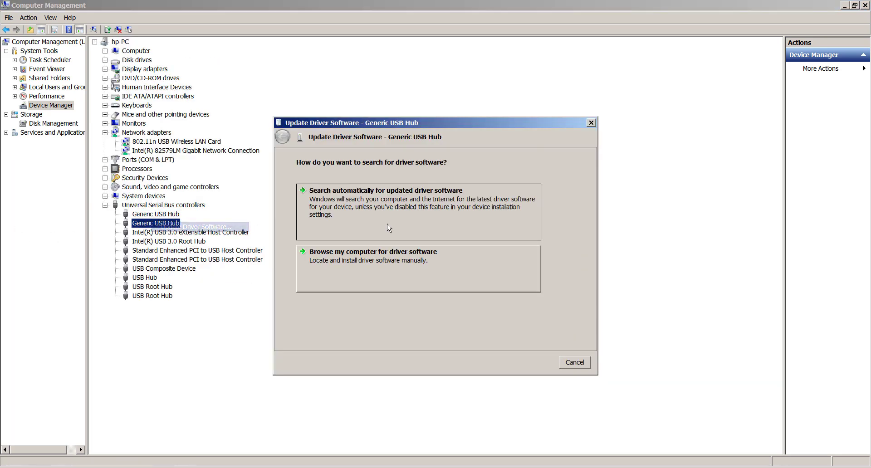
{"action": "left_click", "coordinate": [335, 263]}
{"action": "left_click", "coordinate": [365, 291]}
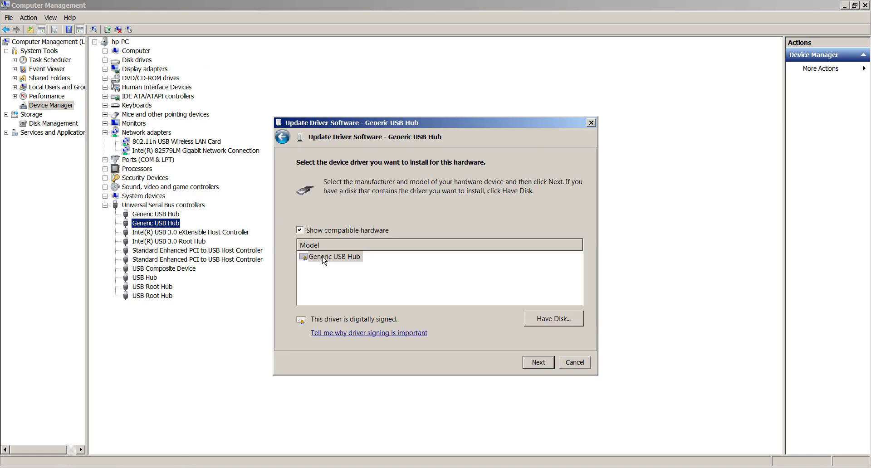
{"action": "left_click", "coordinate": [334, 257]}
{"action": "left_click", "coordinate": [542, 364]}
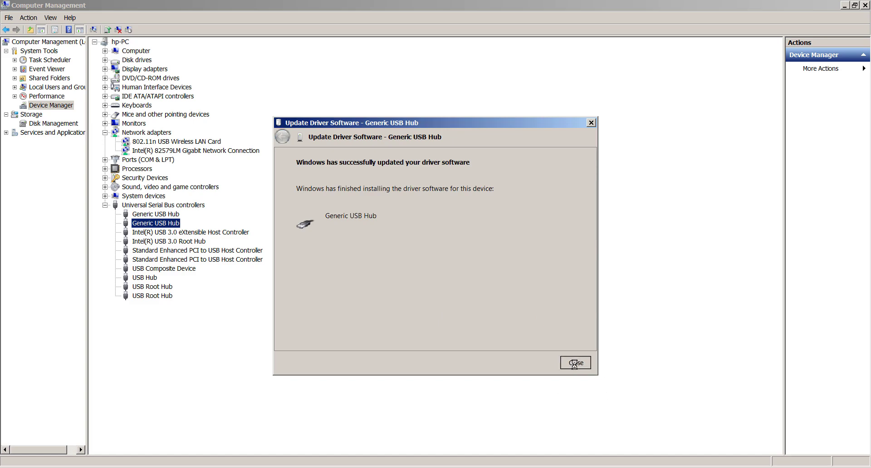
{"action": "left_click", "coordinate": [574, 364]}
Reinstall driver version 1.0.10.255 for the Intel(R) USB 3.0 eXtensible Host Controller
{"action": "left_click", "coordinate": [160, 233]}
{"action": "right_click", "coordinate": [164, 233]}
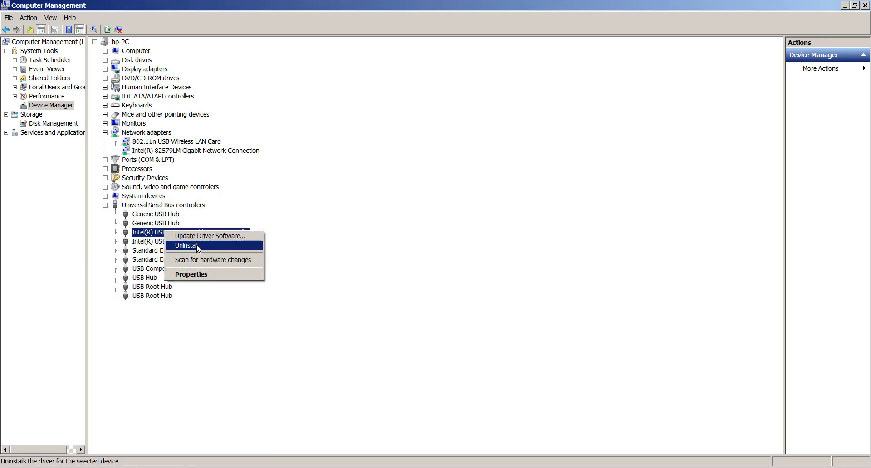
{"action": "left_click", "coordinate": [201, 235]}
{"action": "left_click", "coordinate": [369, 251]}
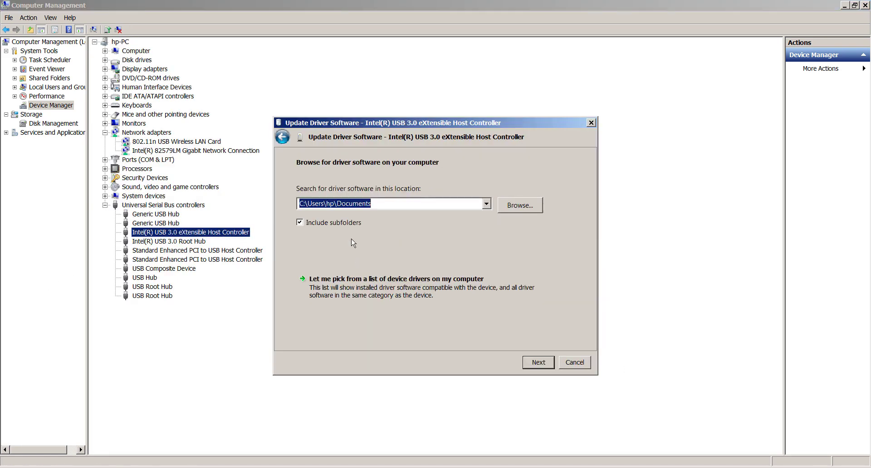
{"action": "left_click", "coordinate": [361, 290]}
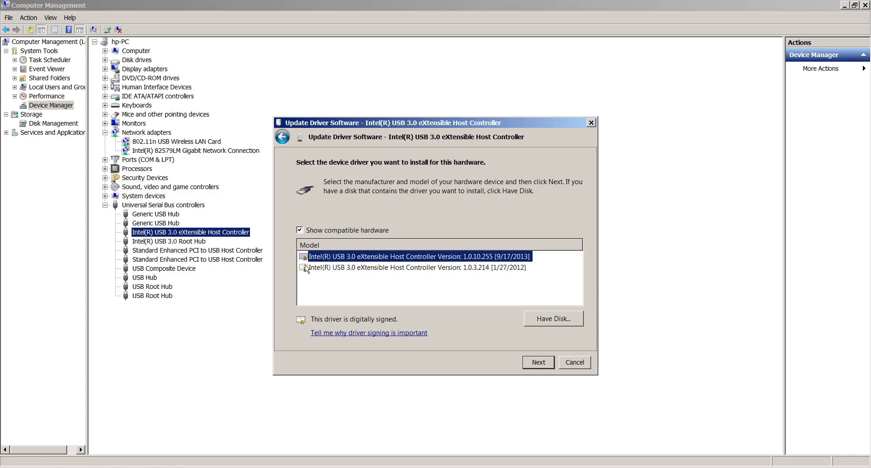
{"action": "left_click", "coordinate": [306, 268]}
{"action": "left_click", "coordinate": [340, 258]}
{"action": "left_click", "coordinate": [538, 362]}
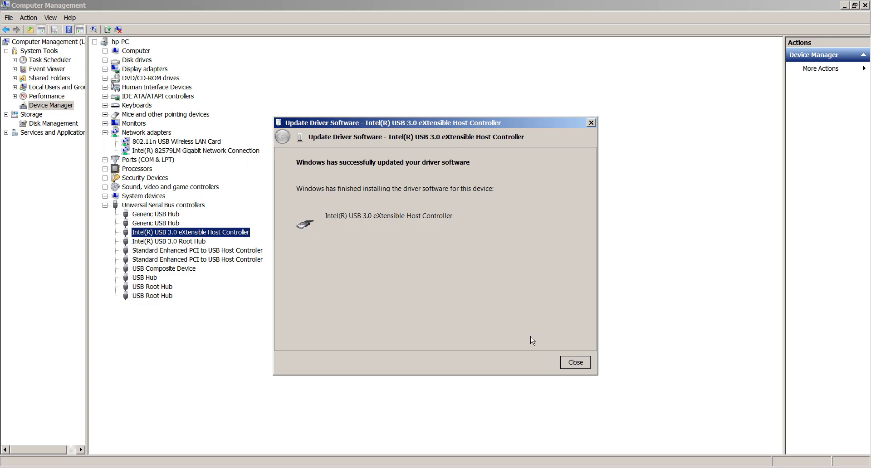
{"action": "left_click", "coordinate": [584, 365]}
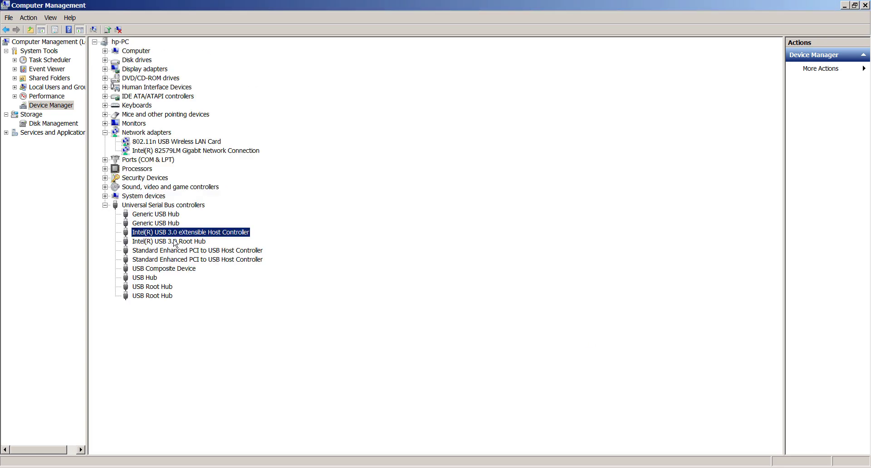
Reinstall the Intel(R) USB 3.0 Root Hub model driver from the installed drivers list
{"action": "right_click", "coordinate": [174, 241]}
{"action": "left_click", "coordinate": [189, 246]}
{"action": "left_click", "coordinate": [356, 252]}
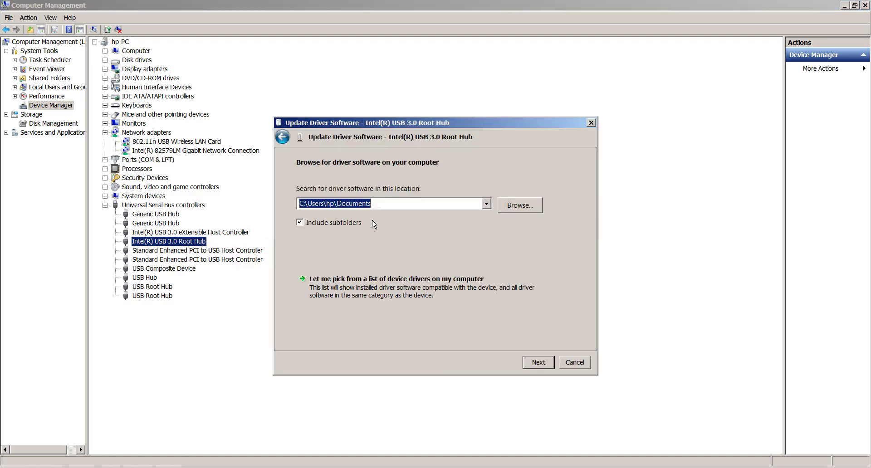
{"action": "left_click", "coordinate": [388, 296]}
{"action": "left_click", "coordinate": [328, 257]}
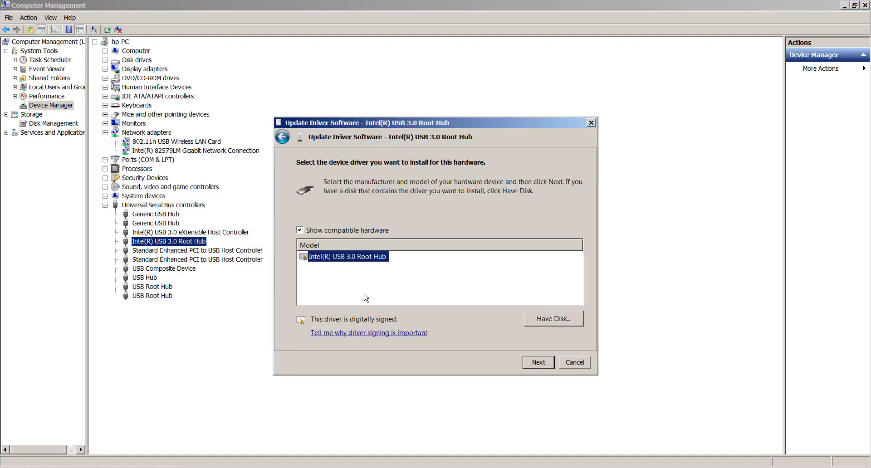
{"action": "left_click", "coordinate": [538, 368]}
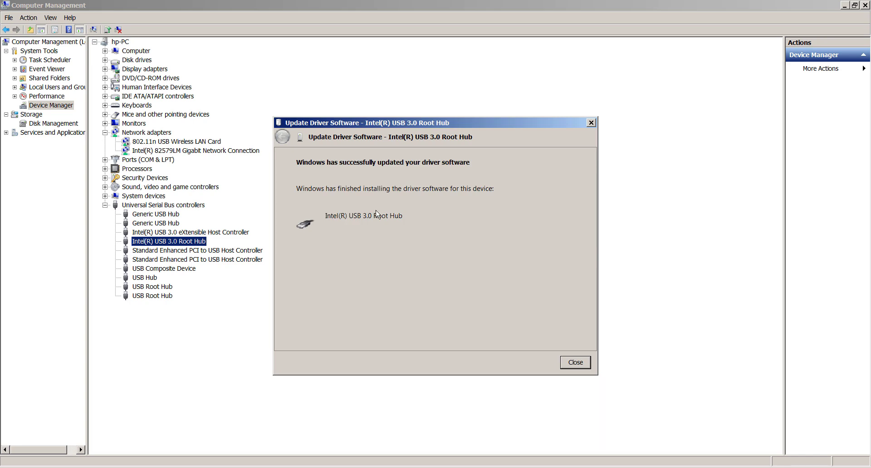
{"action": "left_click", "coordinate": [578, 366]}
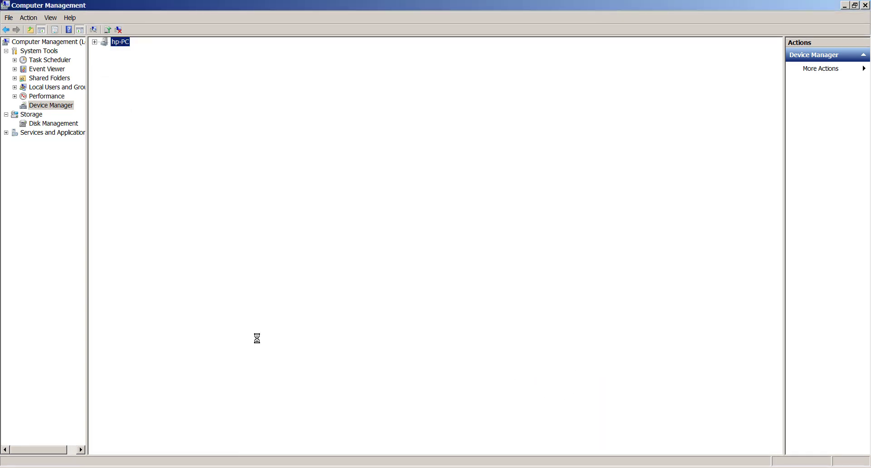
Reinstall the compatible driver for the first Standard Enhanced PCI to USB Host Controller
{"action": "left_click", "coordinate": [181, 251]}
{"action": "right_click", "coordinate": [184, 250]}
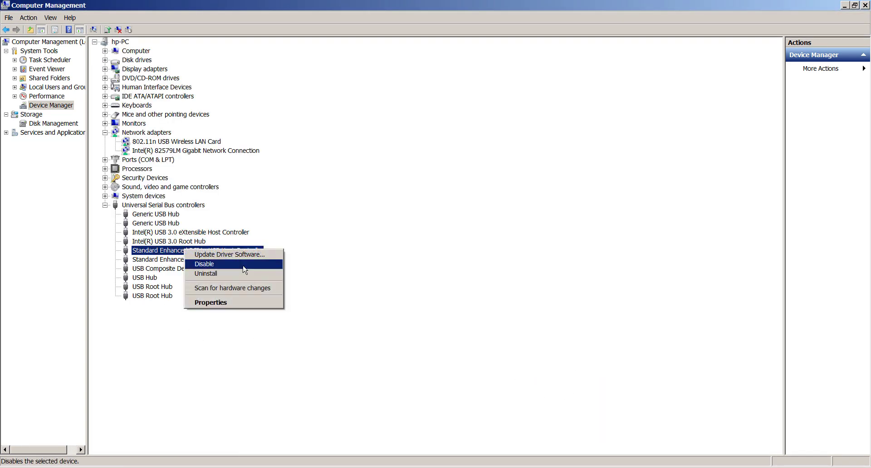
{"action": "left_click", "coordinate": [214, 254]}
{"action": "left_click", "coordinate": [360, 272]}
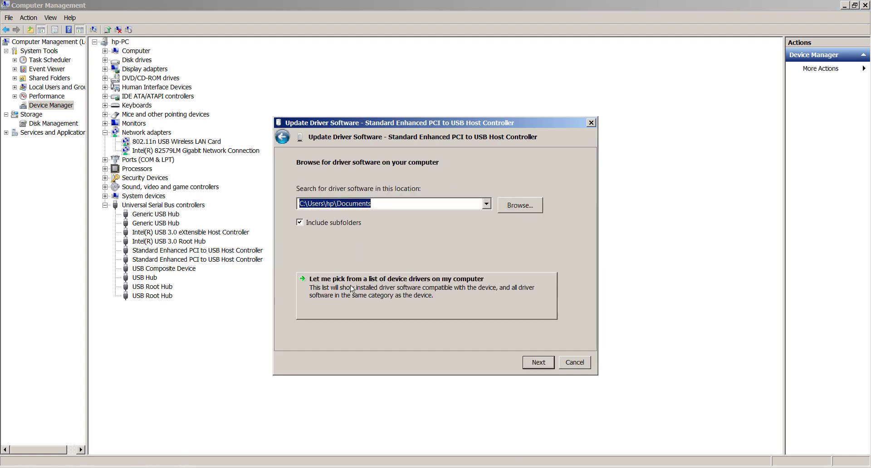
{"action": "left_click", "coordinate": [359, 288]}
{"action": "left_click", "coordinate": [355, 257]}
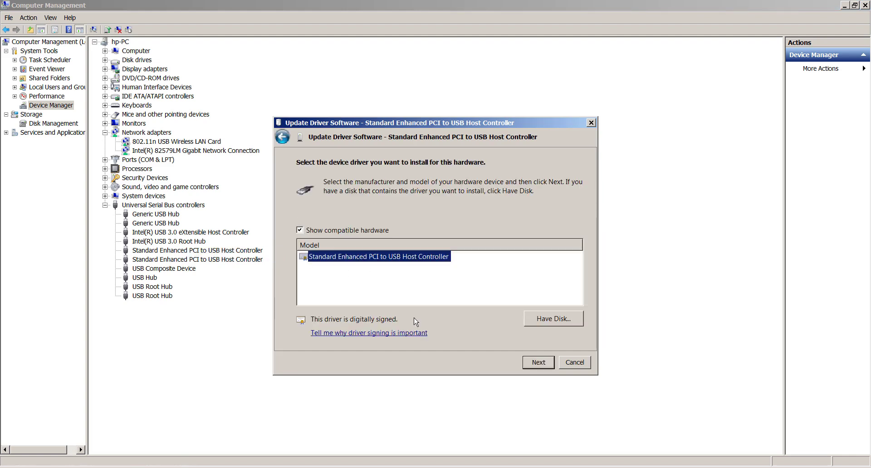
{"action": "left_click", "coordinate": [543, 362]}
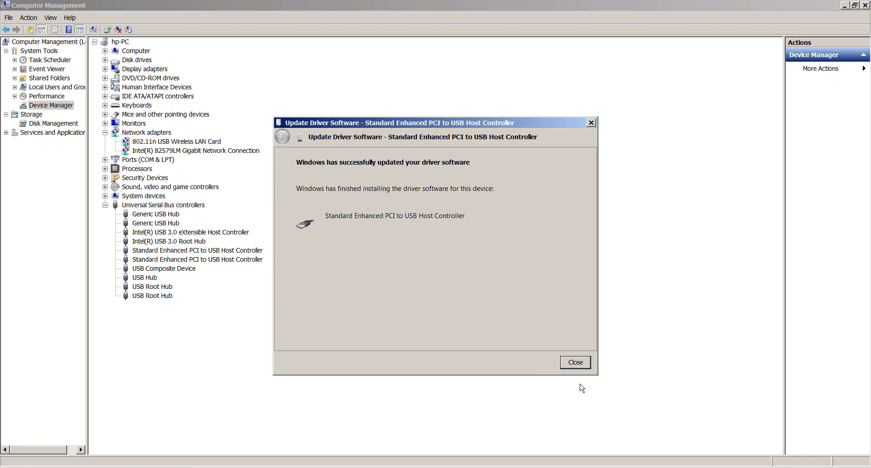
{"action": "left_click", "coordinate": [575, 362]}
Reinstall the compatible driver for the second Standard Enhanced PCI to USB Host Controller
{"action": "right_click", "coordinate": [155, 263]}
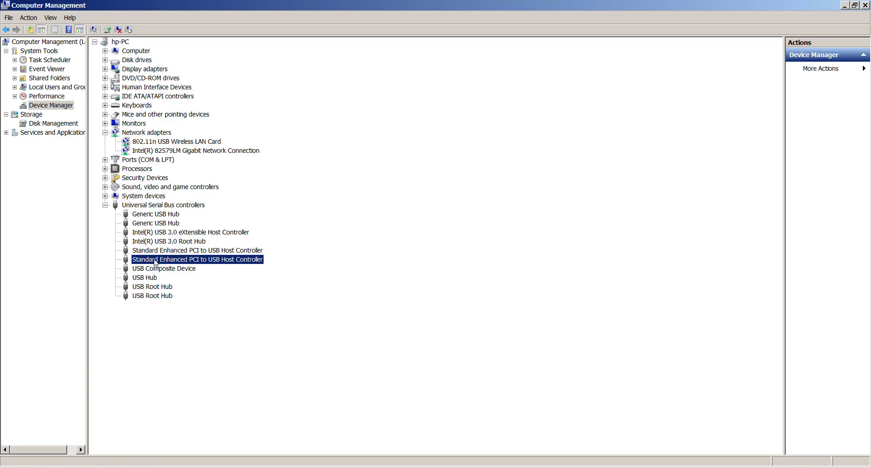
{"action": "left_click", "coordinate": [204, 265]}
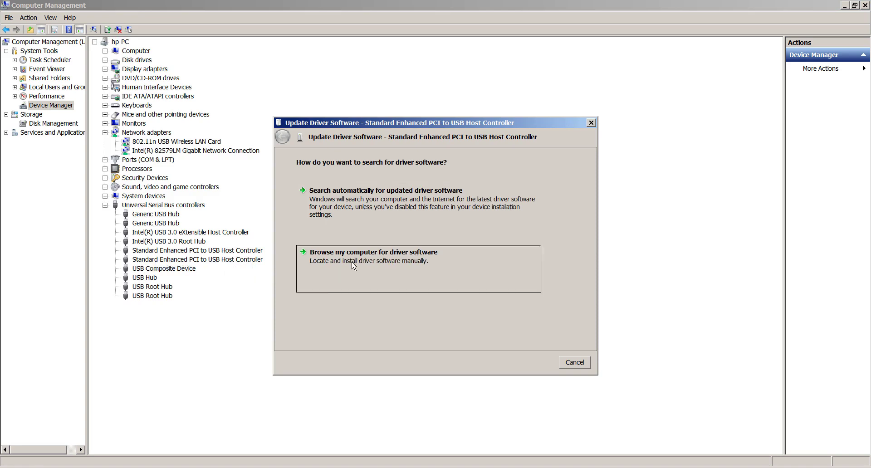
{"action": "left_click", "coordinate": [363, 255]}
{"action": "left_click", "coordinate": [351, 279]}
{"action": "left_click", "coordinate": [338, 258]}
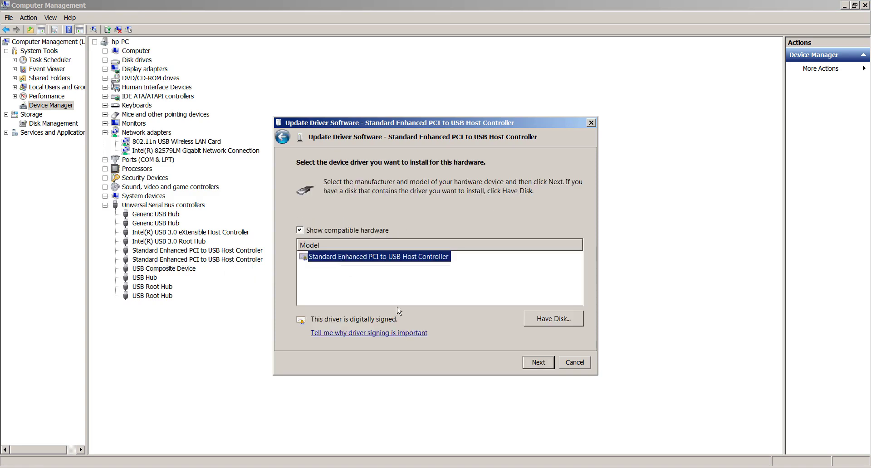
{"action": "left_click", "coordinate": [529, 363]}
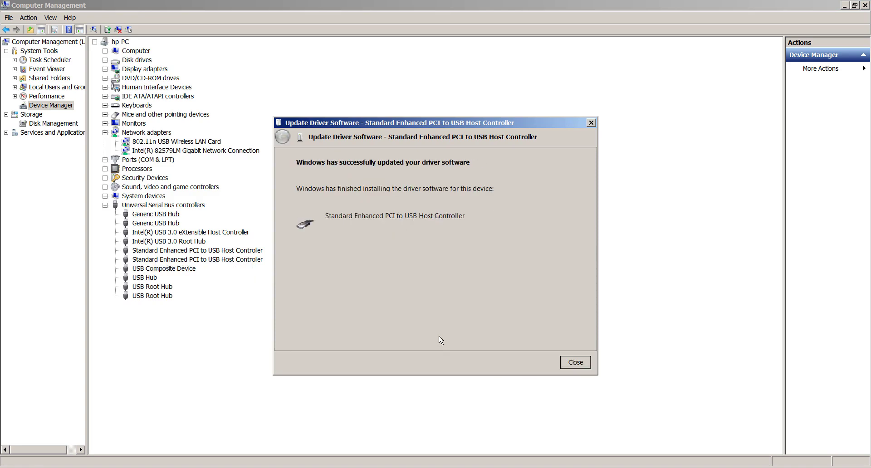
{"action": "left_click", "coordinate": [575, 362]}
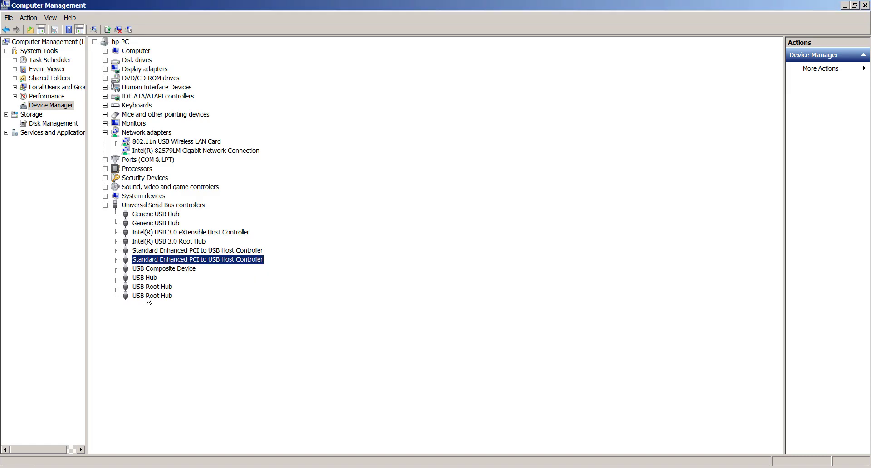
Reinstall the USB Composite Device model driver from the installed drivers list
{"action": "right_click", "coordinate": [164, 272]}
{"action": "left_click", "coordinate": [193, 274]}
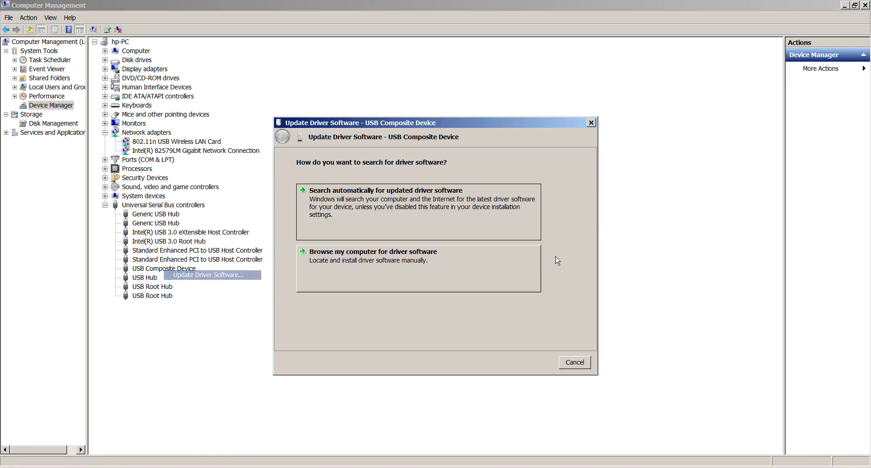
{"action": "left_click", "coordinate": [345, 257]}
{"action": "left_click", "coordinate": [346, 281]}
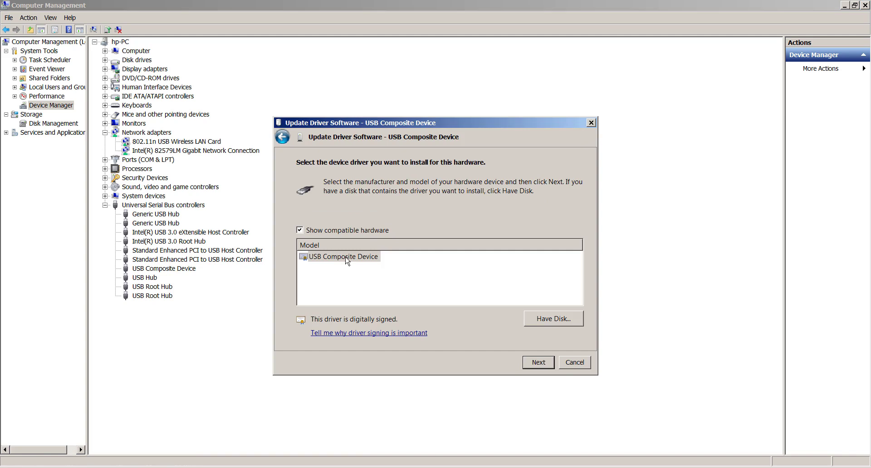
{"action": "left_click", "coordinate": [345, 258]}
{"action": "left_click", "coordinate": [539, 363]}
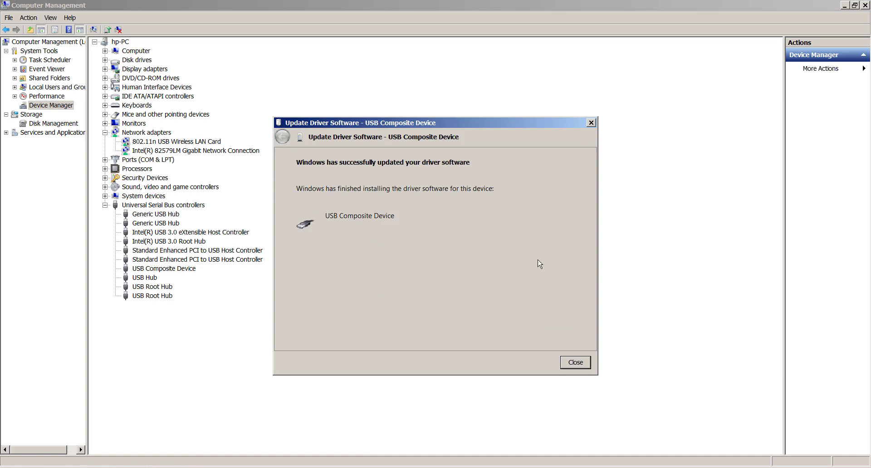
{"action": "left_click", "coordinate": [579, 365]}
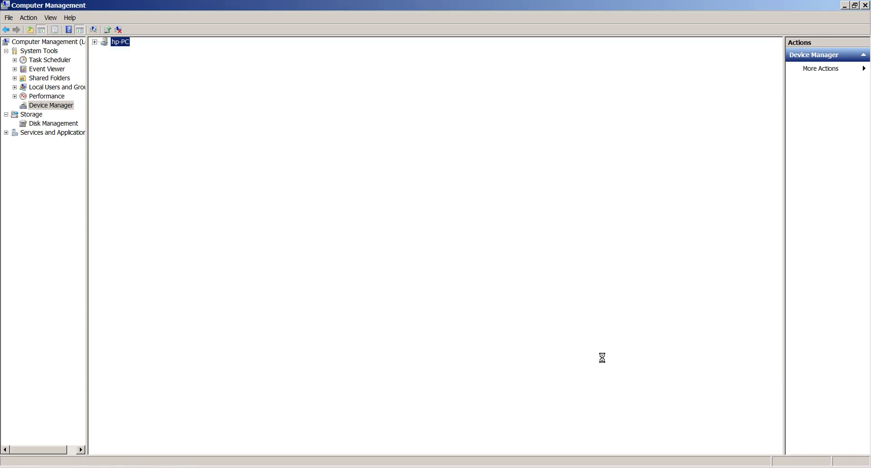
Reinstall the USB Hub model driver from the installed drivers list
{"action": "right_click", "coordinate": [146, 277]}
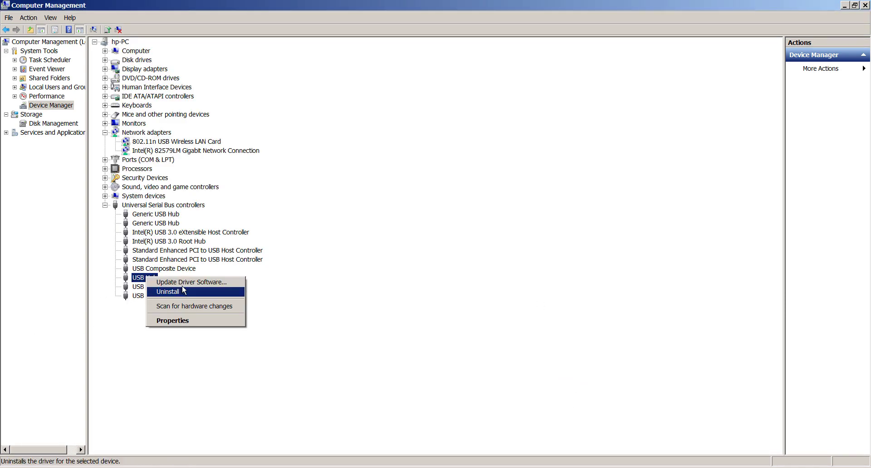
{"action": "left_click", "coordinate": [191, 282]}
{"action": "left_click", "coordinate": [391, 269]}
{"action": "left_click", "coordinate": [343, 279]}
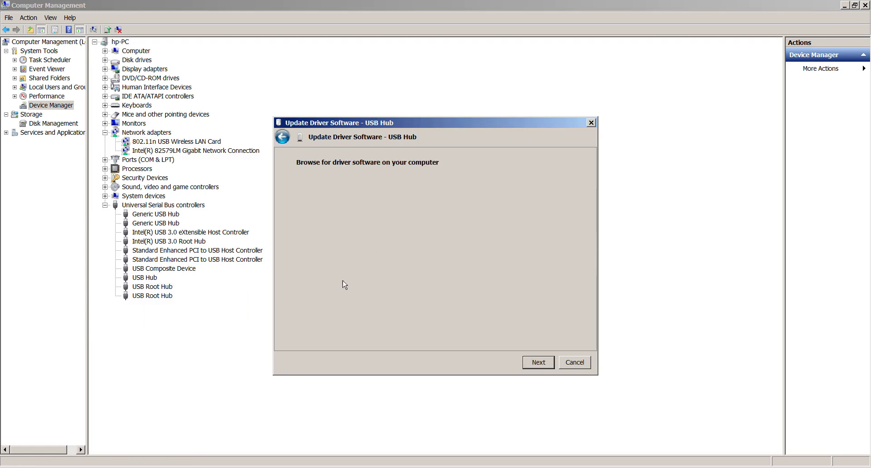
{"action": "left_click", "coordinate": [314, 255]}
{"action": "left_click", "coordinate": [535, 364]}
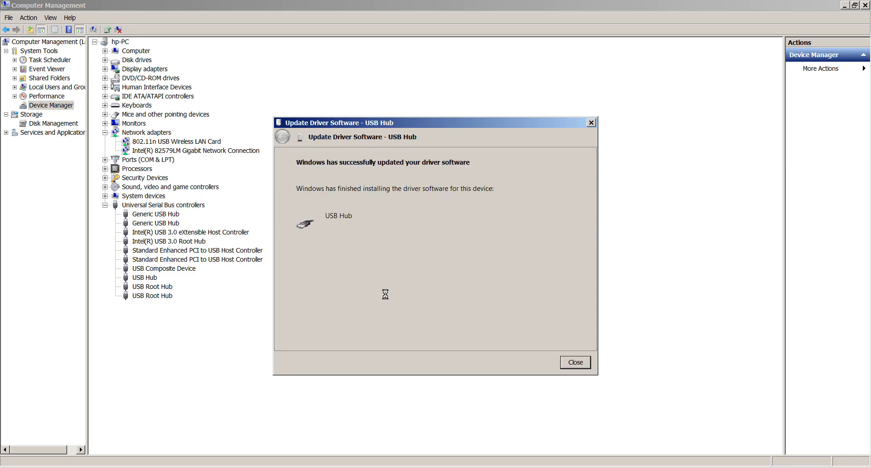
{"action": "left_click", "coordinate": [584, 365]}
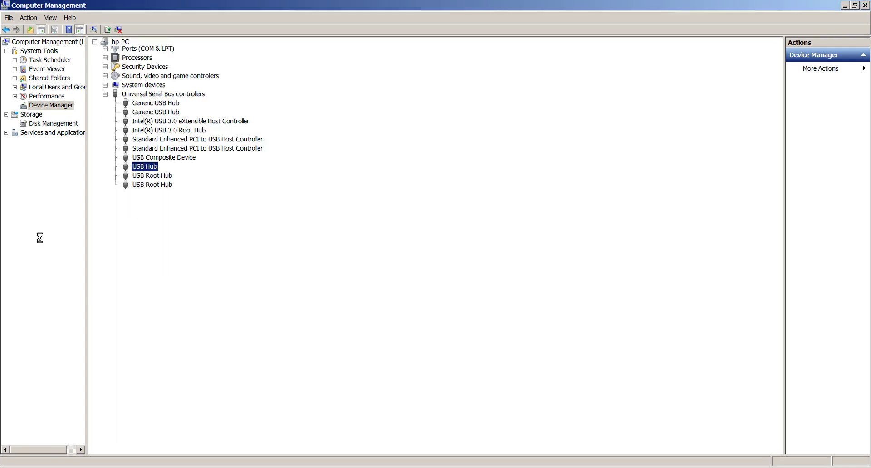
Reinstall the USB Root Hub model driver for the first USB Root Hub
{"action": "right_click", "coordinate": [155, 286]}
{"action": "left_click", "coordinate": [206, 290]}
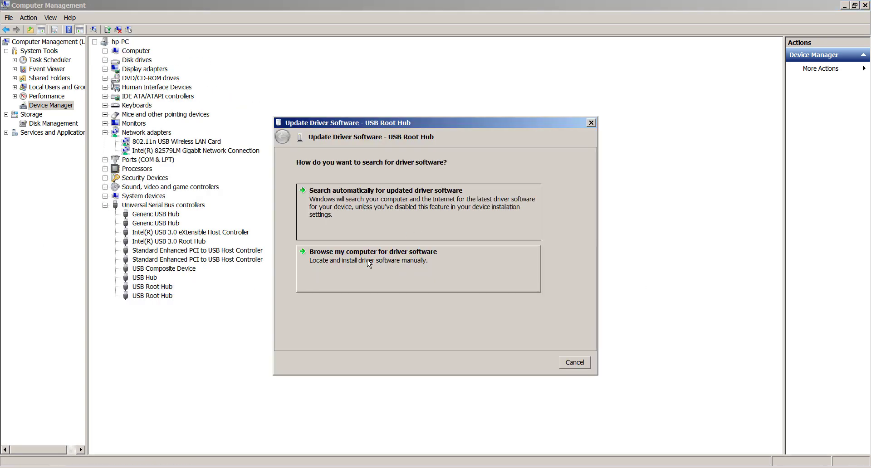
{"action": "left_click", "coordinate": [368, 262]}
{"action": "left_click", "coordinate": [356, 285]}
{"action": "left_click", "coordinate": [349, 261]}
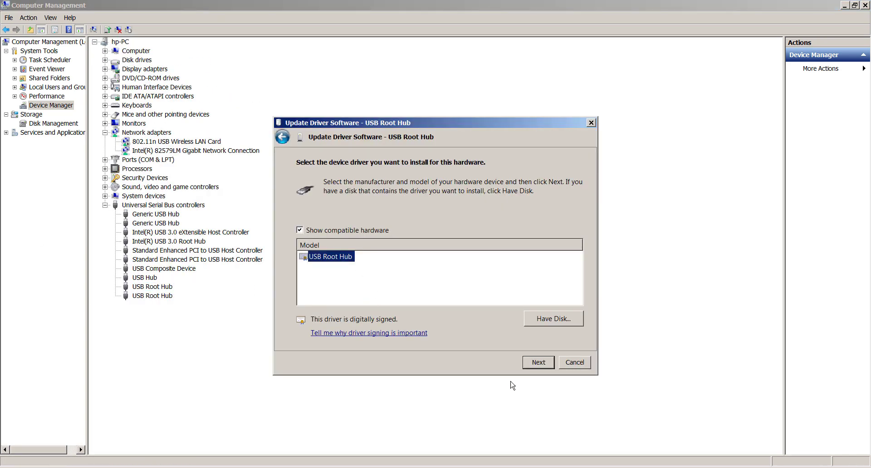
{"action": "left_click", "coordinate": [527, 366]}
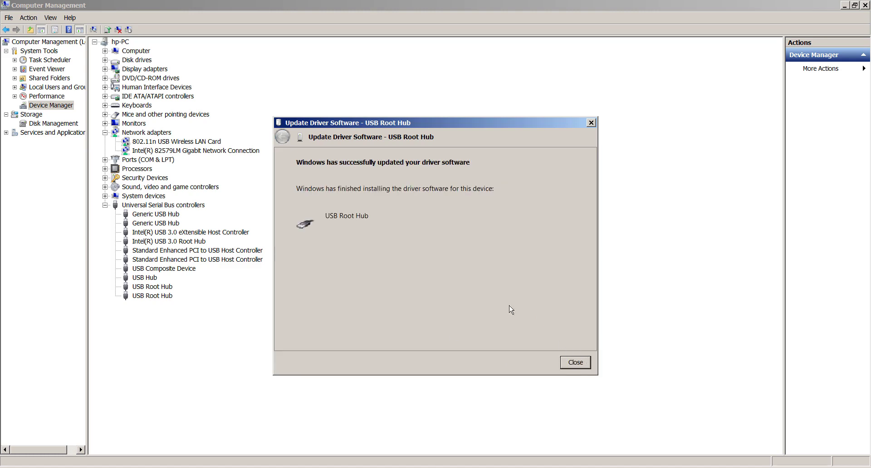
{"action": "left_click", "coordinate": [576, 363]}
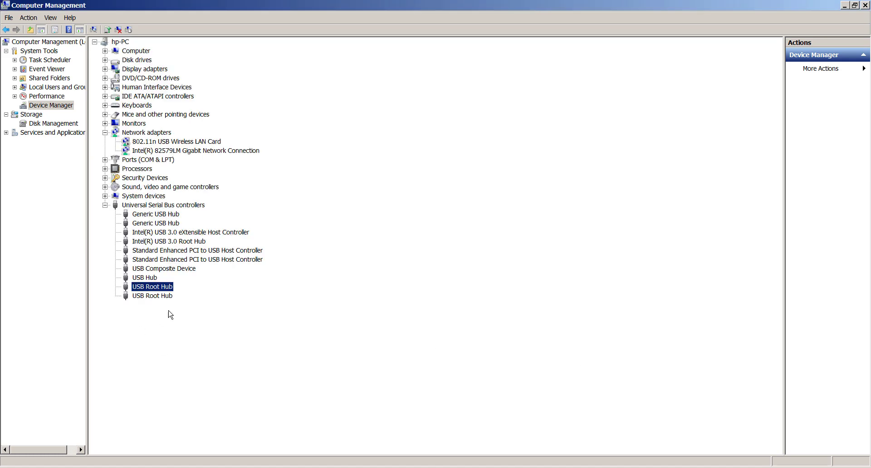
Reinstall the USB Root Hub model driver for the second USB Root Hub
{"action": "left_click", "coordinate": [161, 295]}
{"action": "right_click", "coordinate": [161, 296]}
{"action": "left_click", "coordinate": [186, 300]}
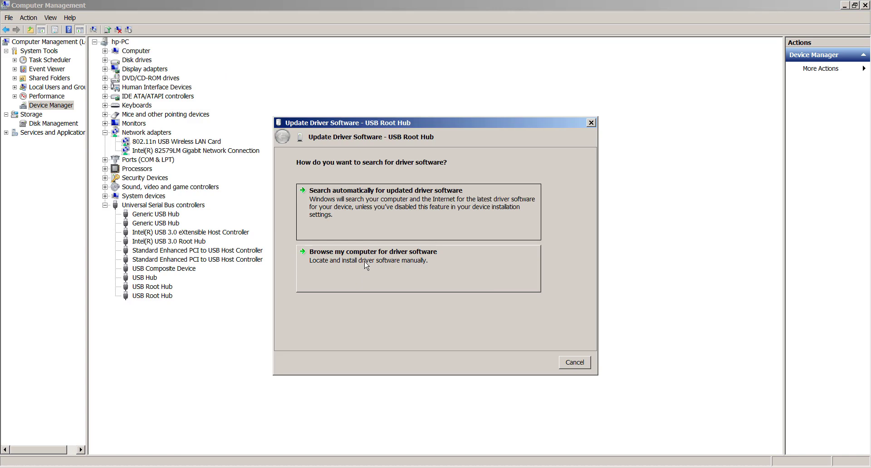
{"action": "left_click", "coordinate": [367, 265]}
{"action": "left_click", "coordinate": [451, 308]}
{"action": "left_click", "coordinate": [329, 257]}
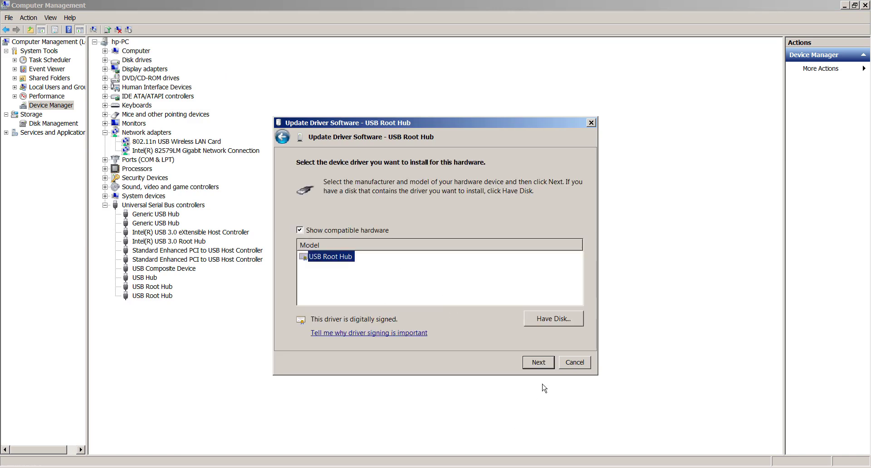
{"action": "left_click", "coordinate": [536, 366]}
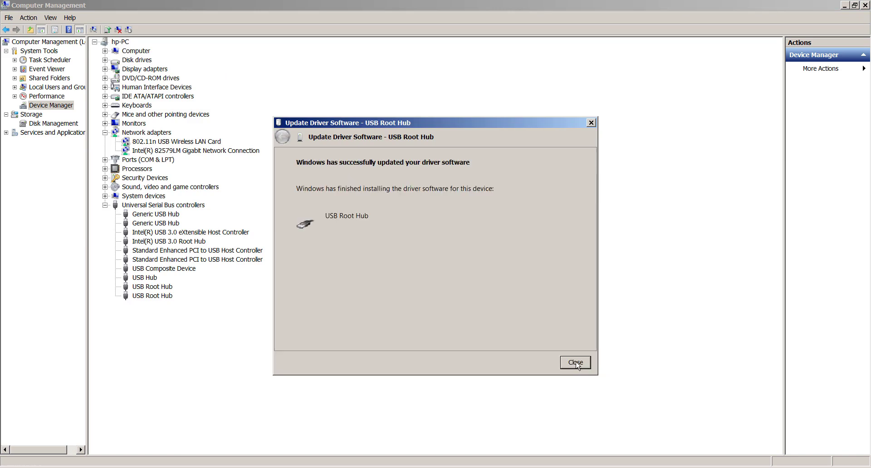
Close the finished update wizard and return to the Teach Something YouTube channel in Opera
{"action": "left_click", "coordinate": [575, 362]}
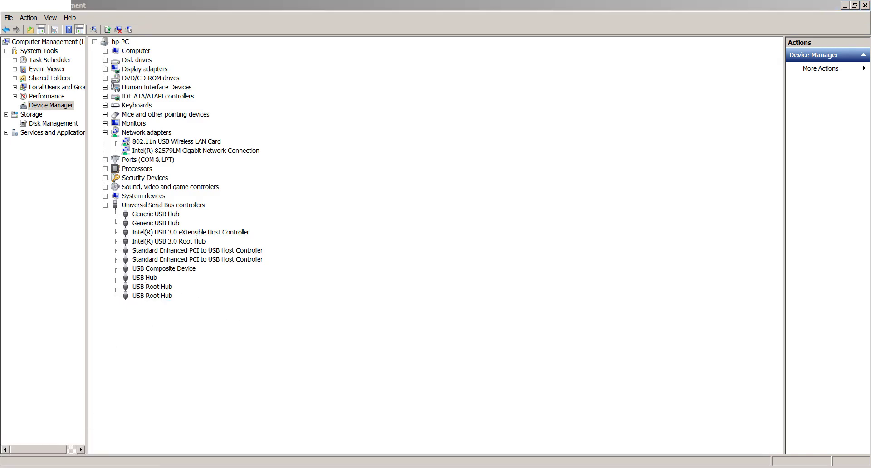
{"action": "key", "text": "alt+Tab"}
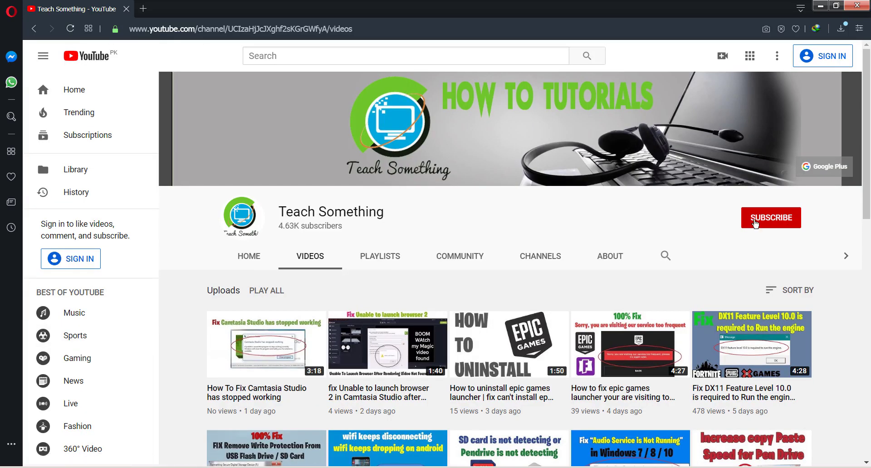